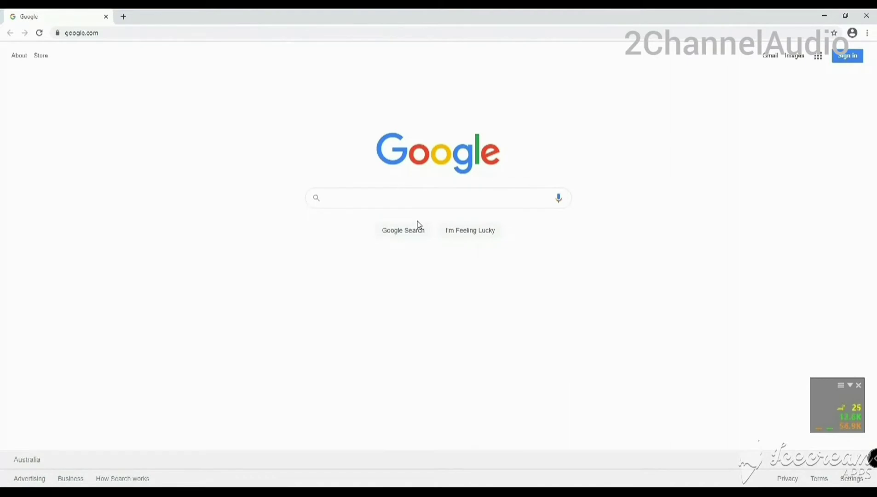
# Step: Search Google for 'moode a' and open the moodeaudio.org result
pyautogui.write('m')
pyautogui.press('BackSpace')
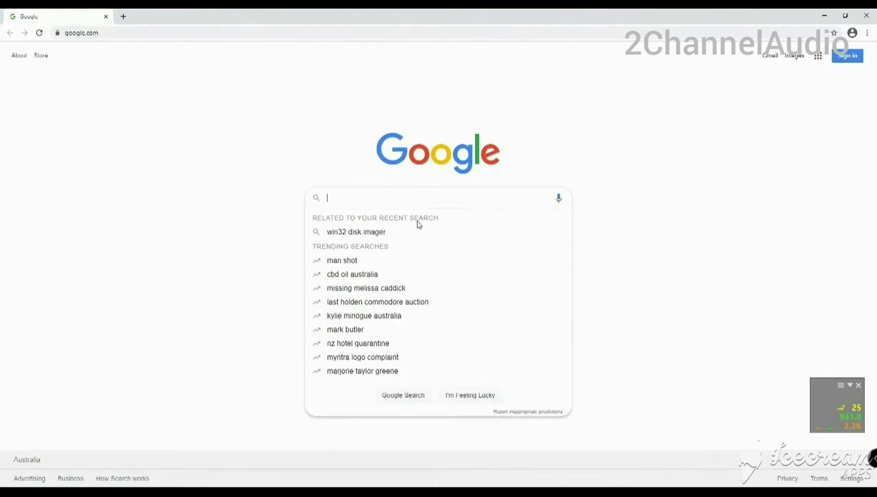
pyautogui.write('moode a')
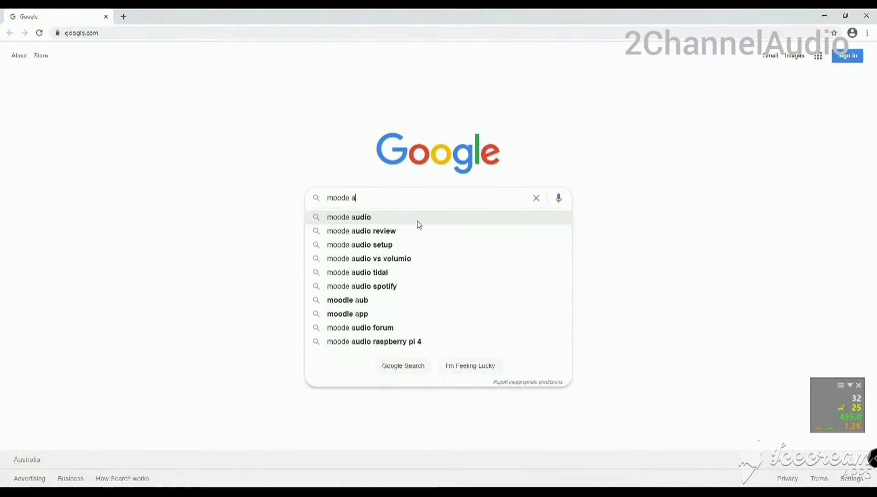
pyautogui.press('Return')
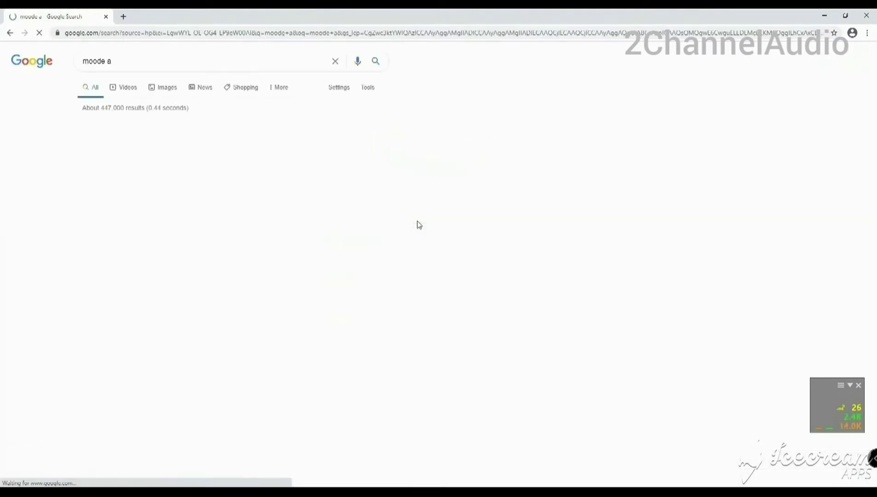
pyautogui.click(133, 139)
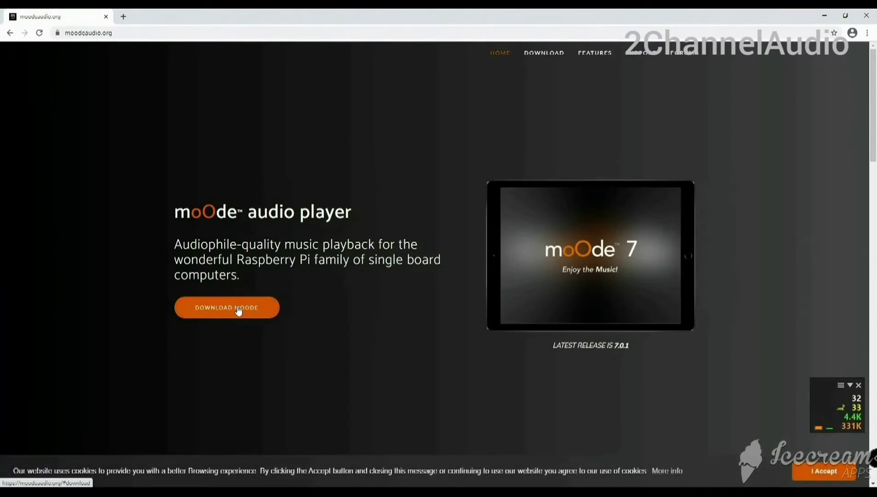
# Step: Jump to the Download moOde section, review the features, and download moOde 7.0.1
pyautogui.click(238, 309)
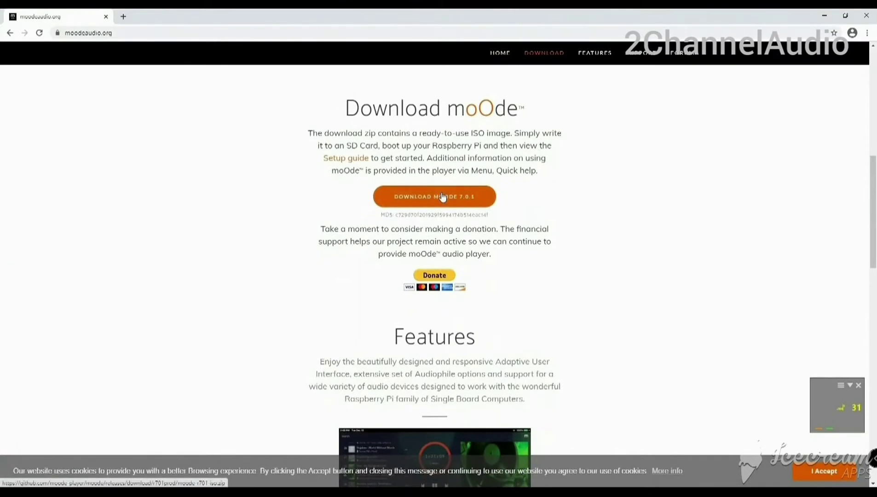
pyautogui.scroll(-15, 442, 197)
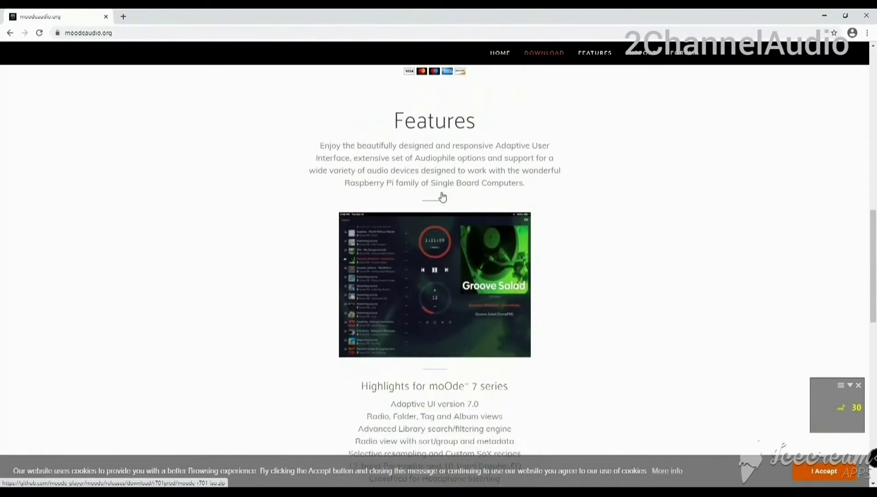
pyautogui.scroll(5, 443, 197)
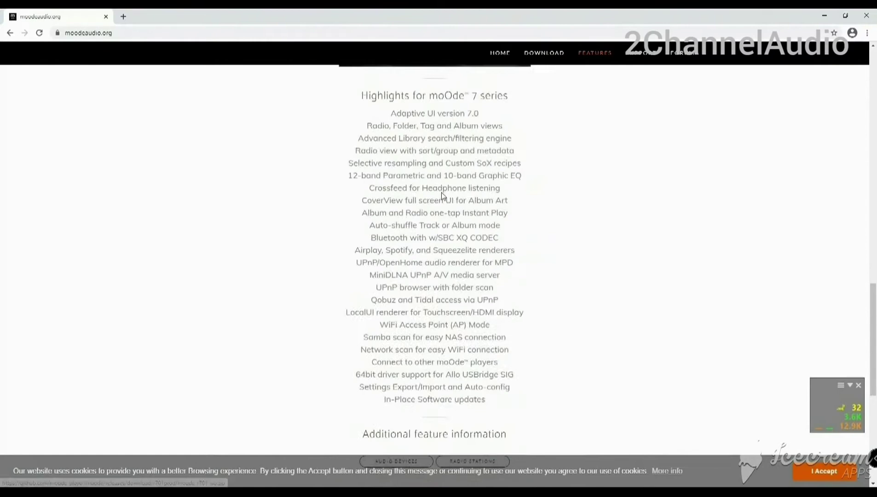
pyautogui.scroll(1, 442, 195)
pyautogui.scroll(-1, 442, 193)
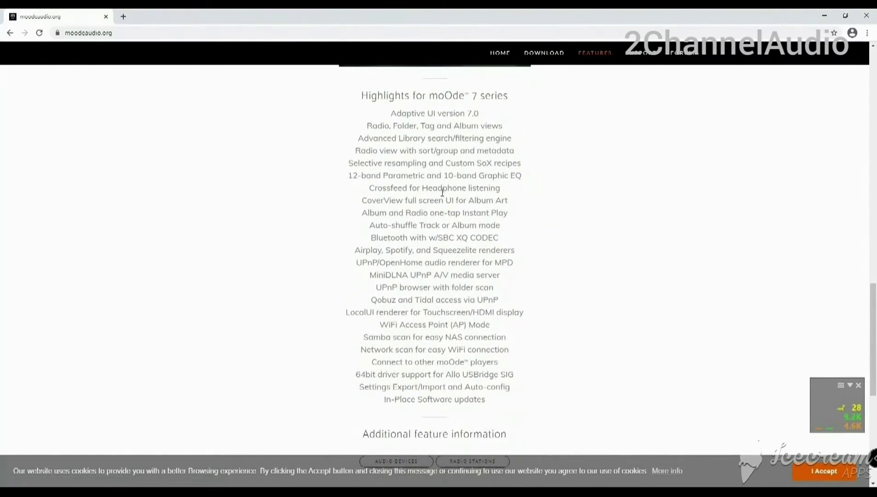
pyautogui.scroll(-7, 442, 188)
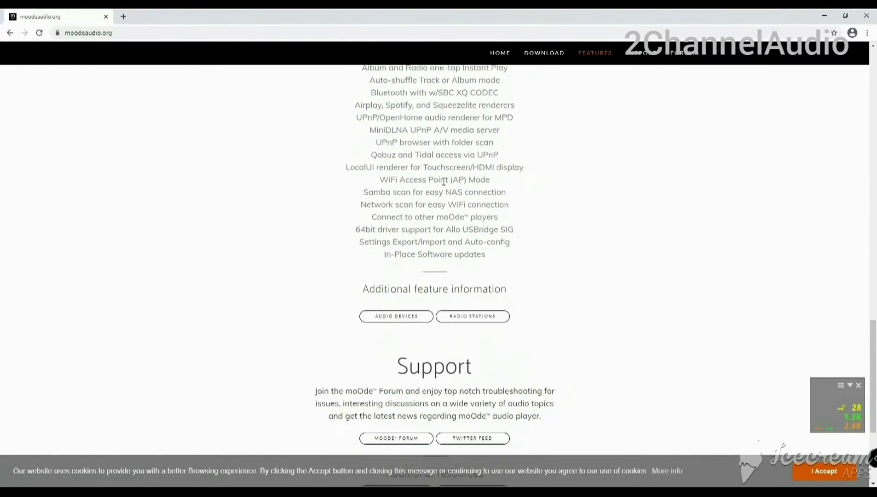
pyautogui.scroll(9, 443, 181)
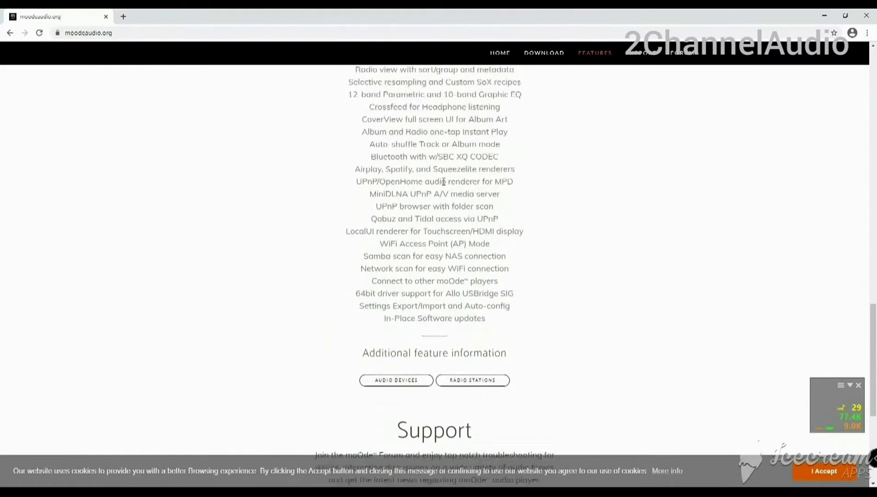
pyautogui.scroll(5, 443, 180)
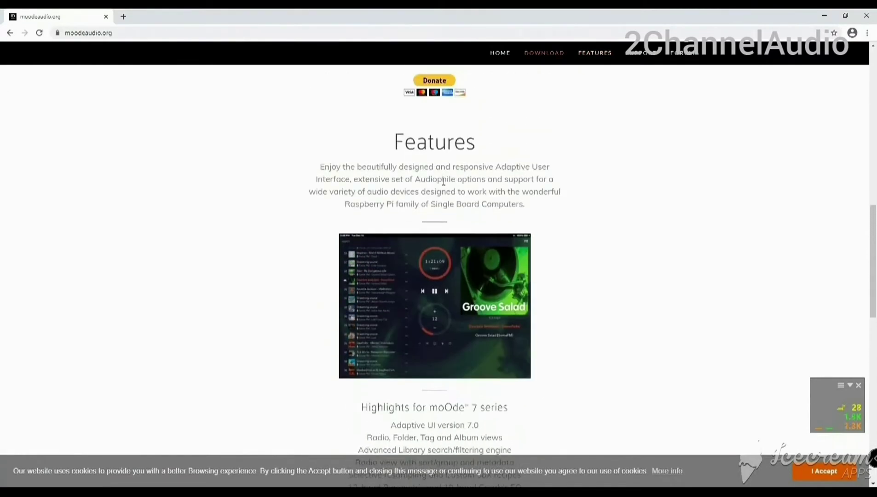
pyautogui.scroll(-3, 444, 181)
pyautogui.scroll(7, 443, 181)
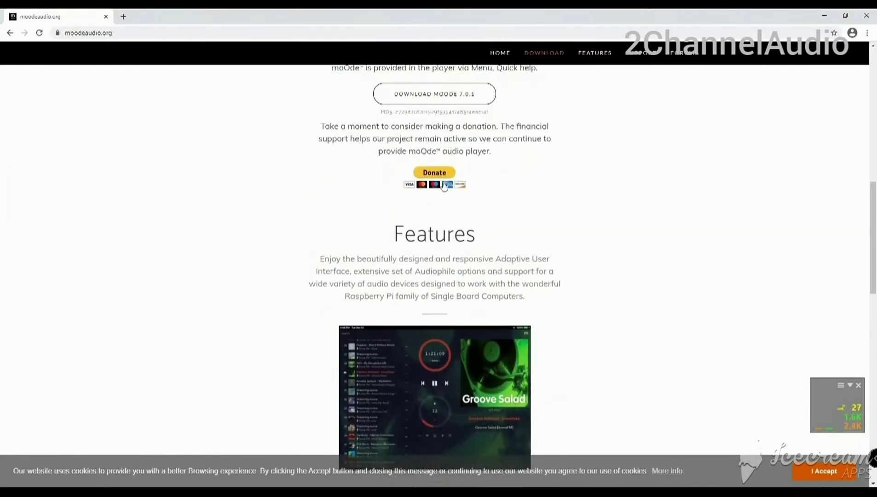
pyautogui.scroll(1, 444, 186)
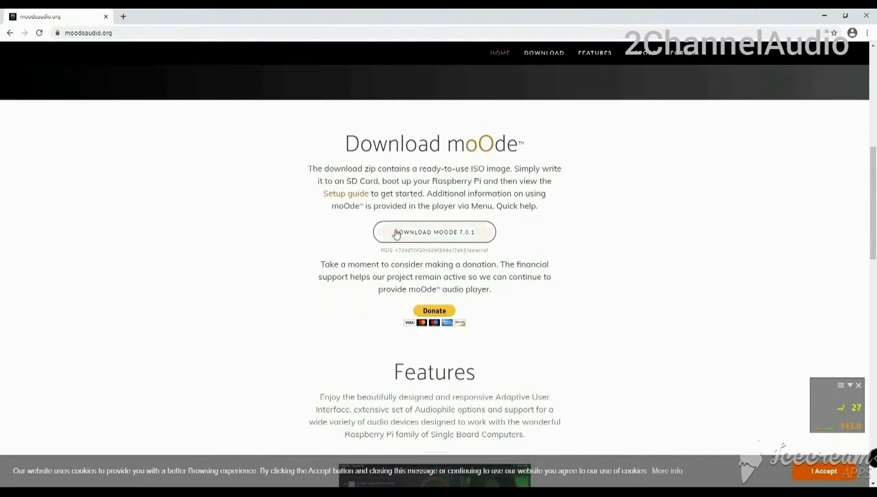
pyautogui.click(426, 233)
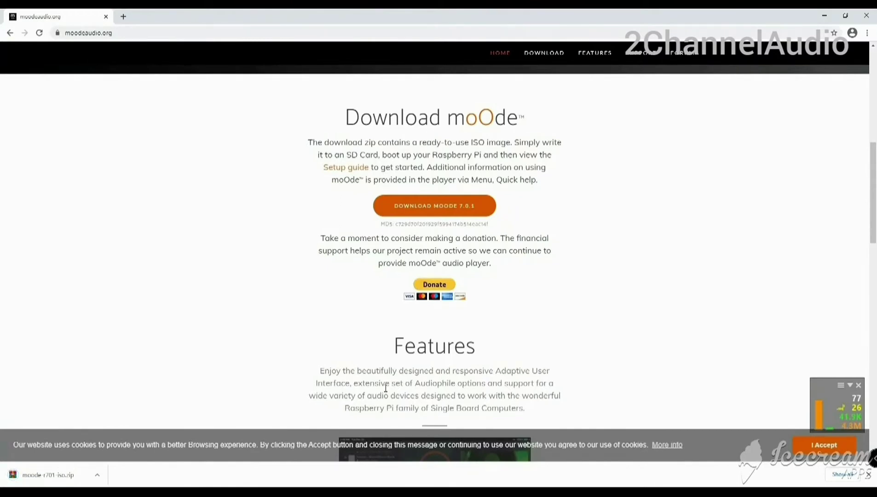
# Step: After moode-r701-iso.zip finishes downloading, open the download item's options
pyautogui.click(97, 475)
# Step: Show moode-r701-iso.zip in the Downloads folder and cut it
pyautogui.click(129, 442)
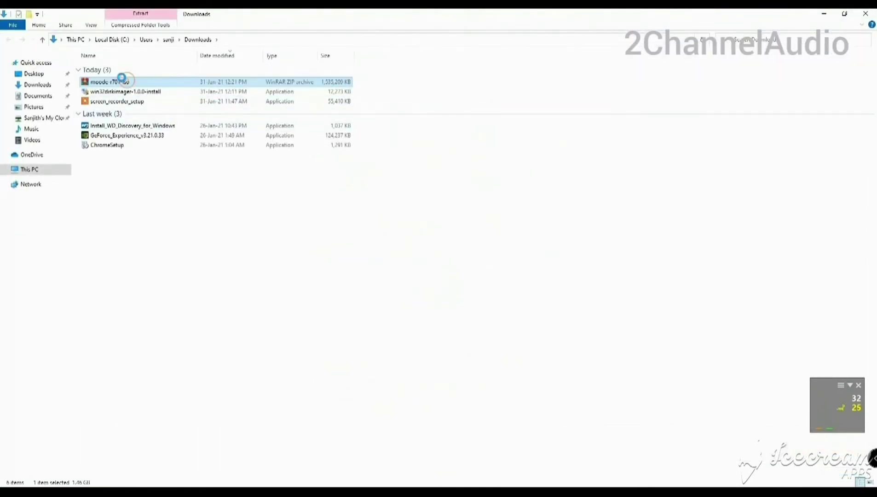
pyautogui.rightClick(127, 82)
pyautogui.click(158, 223)
# Step: Create a new Desktop folder named 'MoodeAudio Image'
pyautogui.click(41, 77)
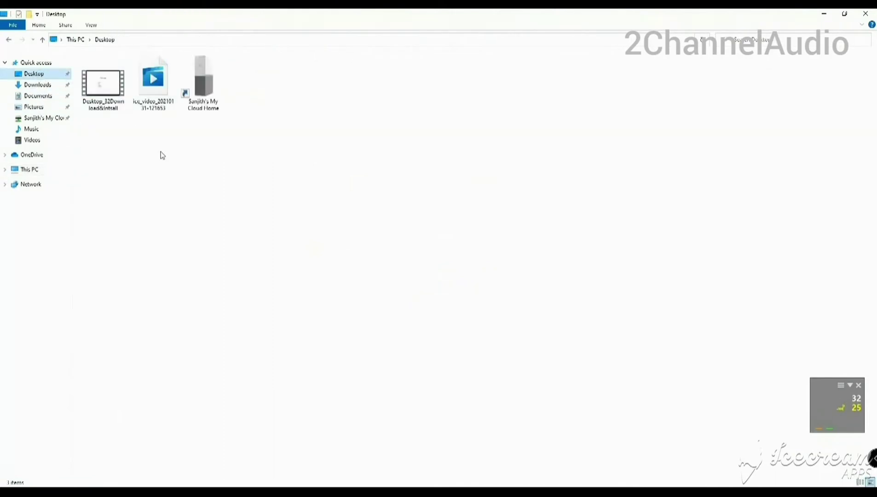
pyautogui.rightClick(204, 212)
pyautogui.moveTo(259, 312)
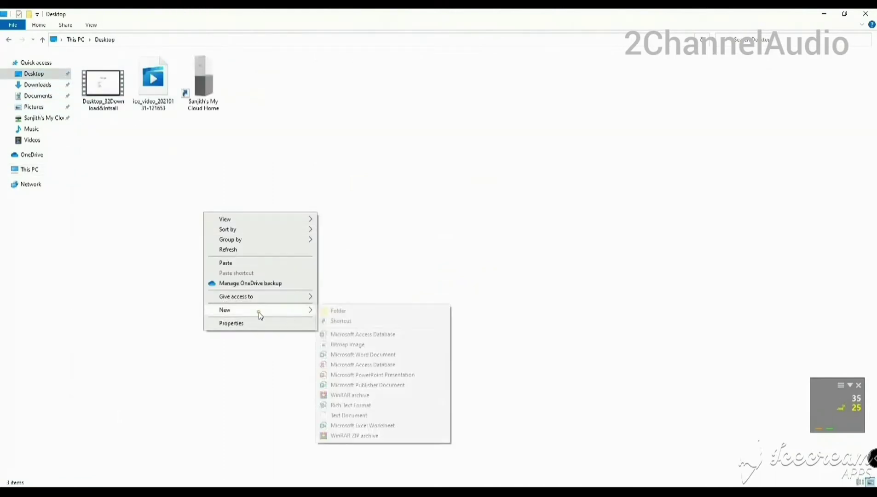
pyautogui.click(349, 308)
pyautogui.write('M')
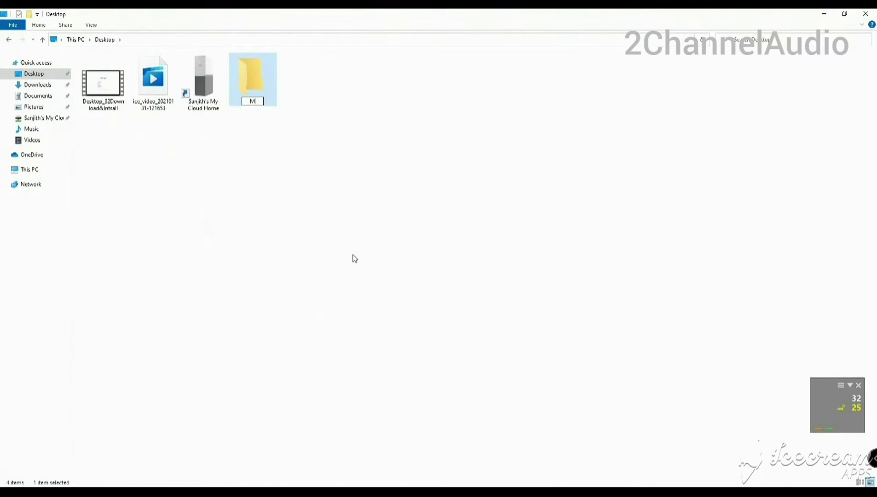
pyautogui.write('oodeAudio Image')
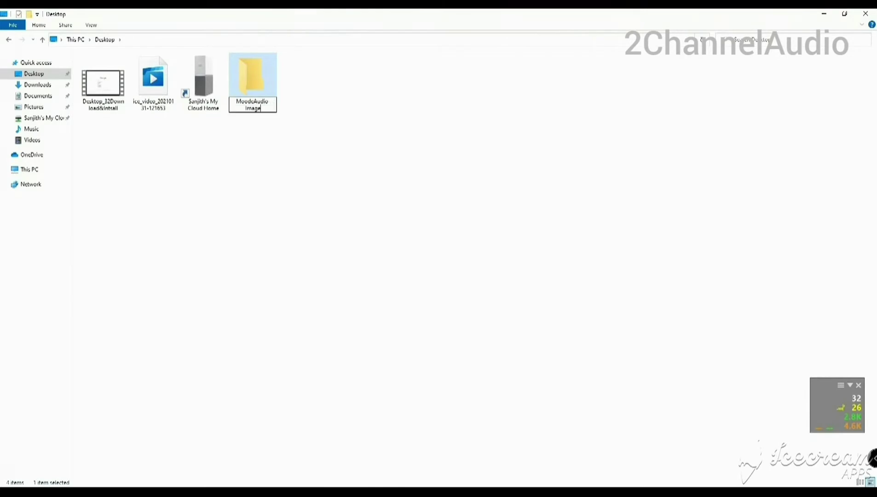
pyautogui.press('Return')
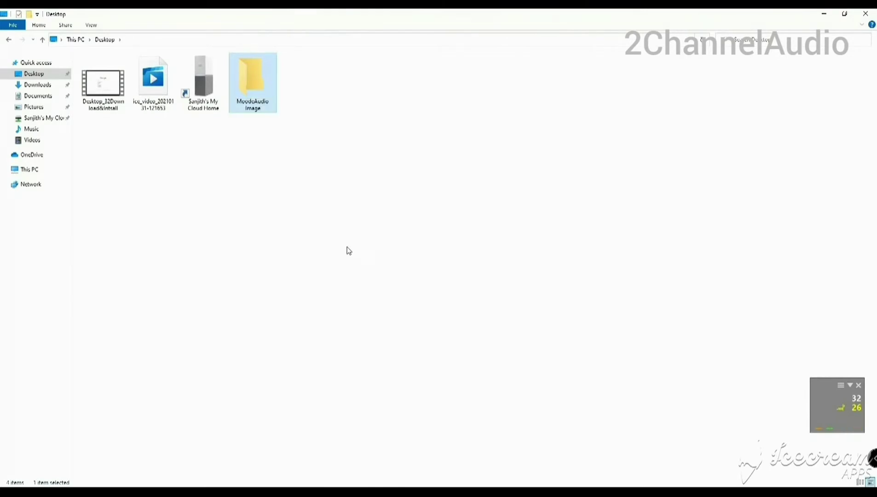
# Step: Extract the moode-r701-iso archive inside the MoodeAudio Image folder
pyautogui.doubleClick(261, 71)
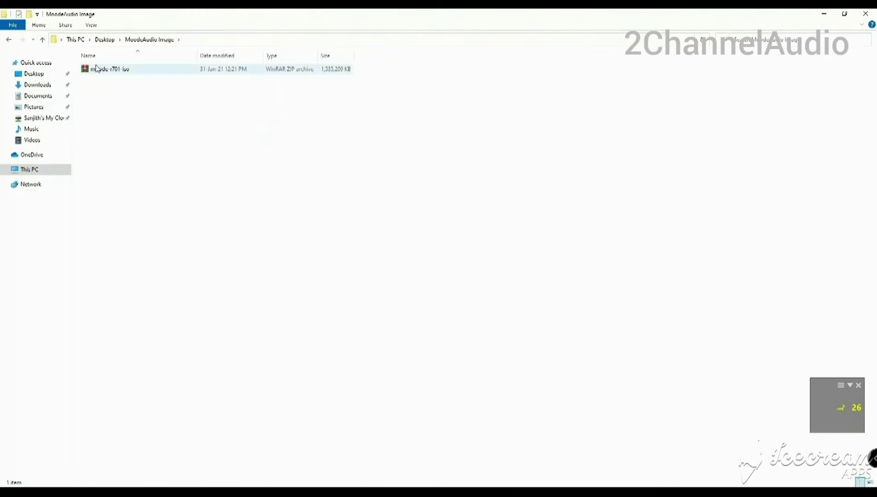
pyautogui.rightClick(101, 75)
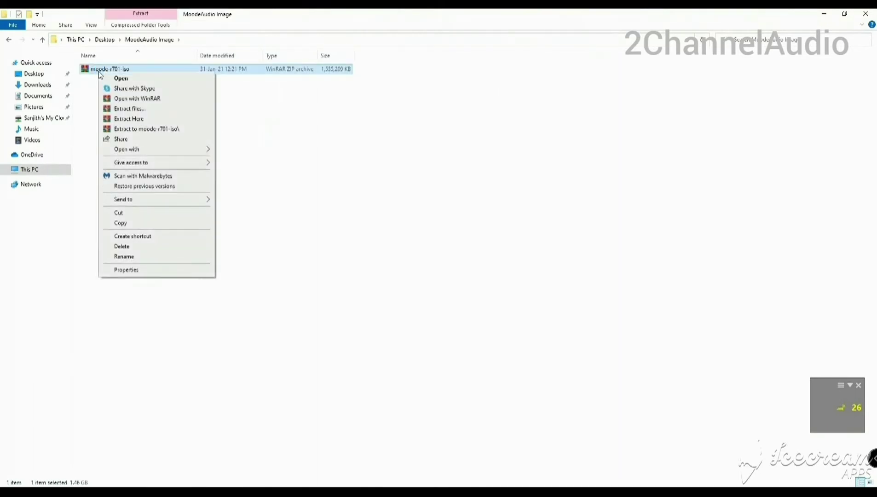
pyautogui.click(134, 121)
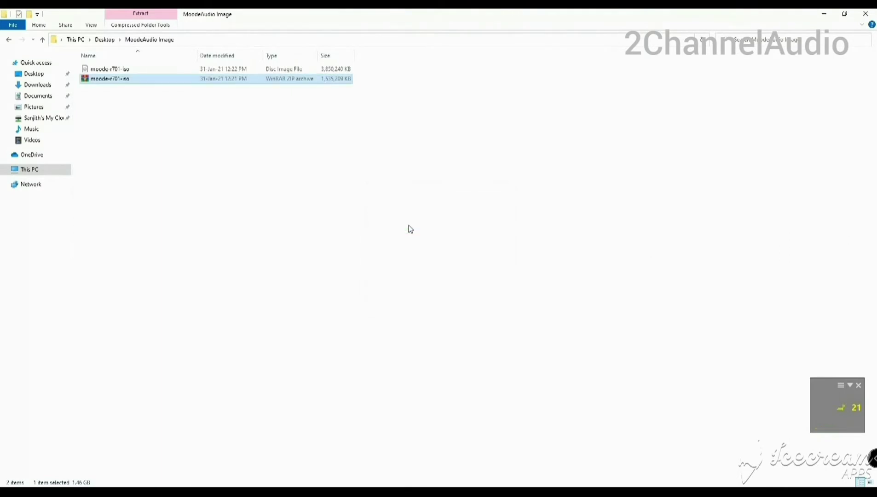
# Step: Delete the ZIP archive, leaving only the moode-r701.iso disc image
pyautogui.click(109, 93)
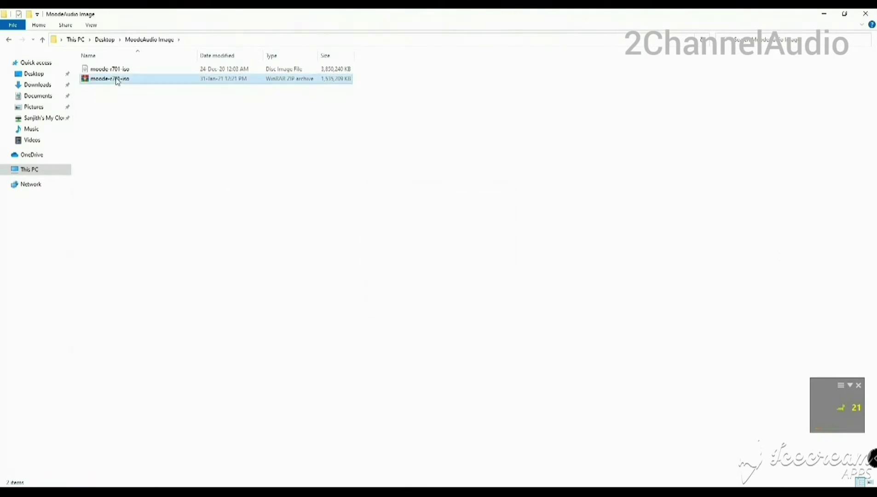
pyautogui.click(117, 80)
pyautogui.press('Delete')
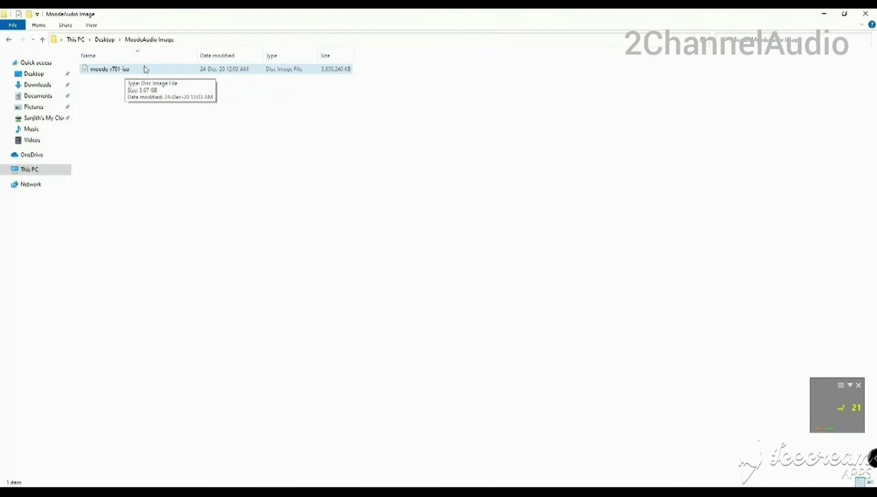
pyautogui.click(159, 69)
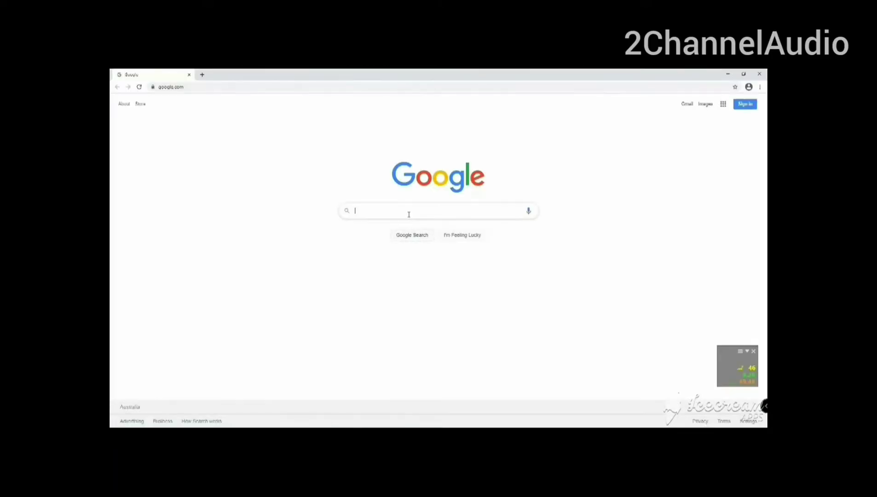
# Step: Search Google for 'w32 disk imager' using the suggested completion
pyautogui.write('W')
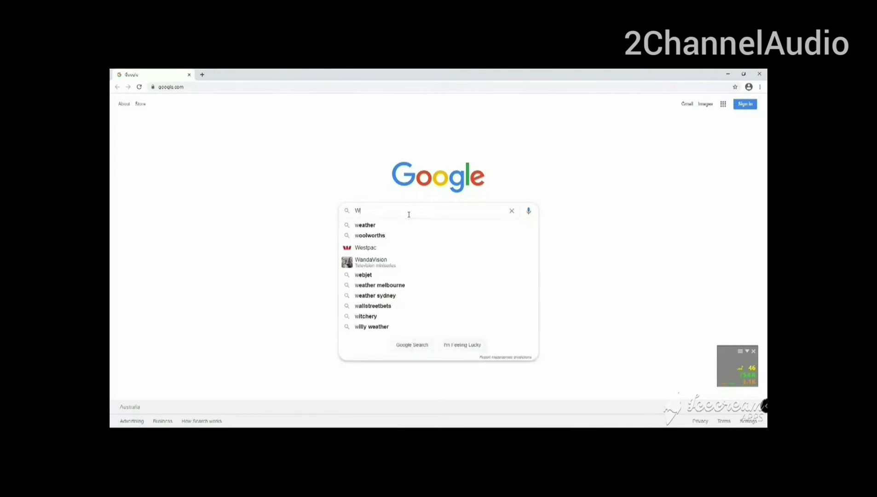
pyautogui.write('32 ')
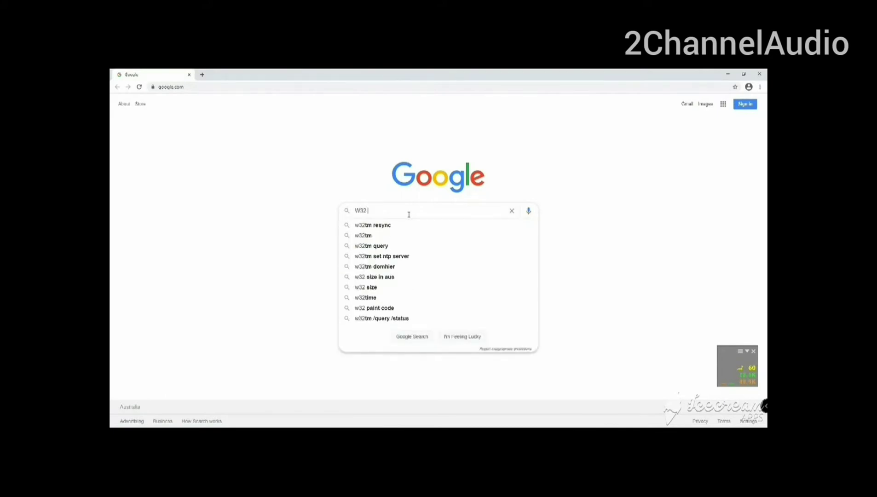
pyautogui.write('disk')
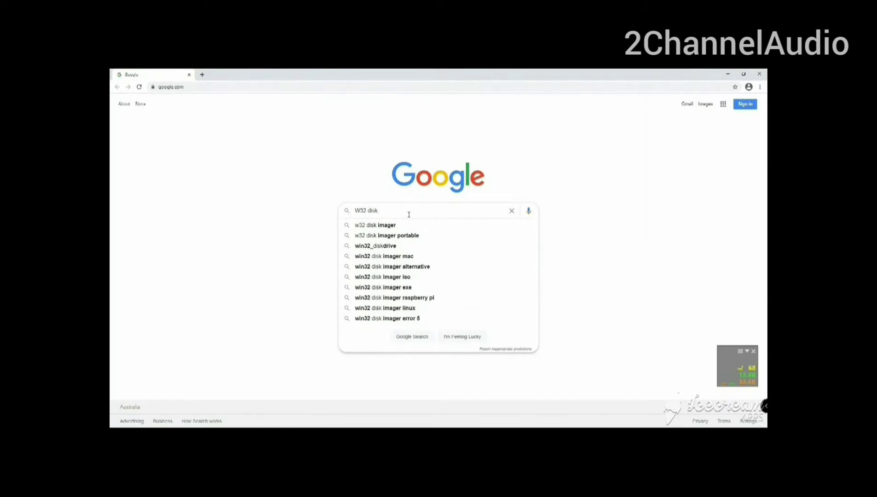
pyautogui.press('Down')
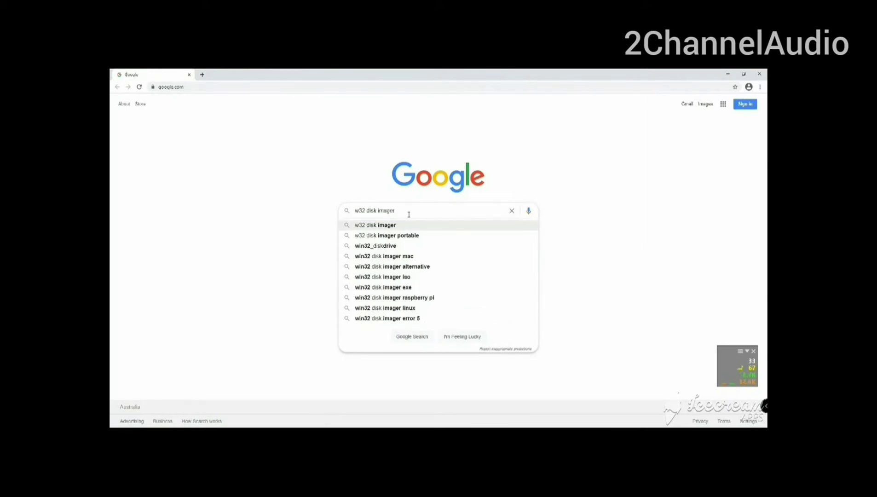
pyautogui.press('Return')
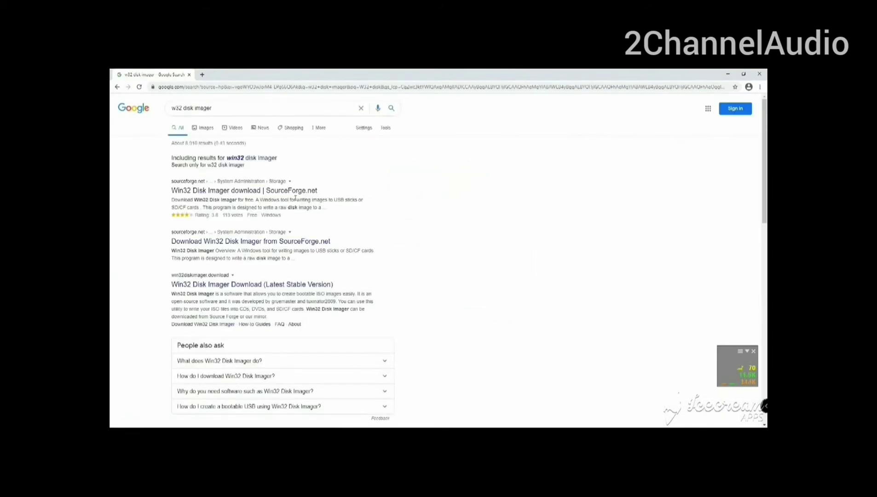
# Step: Open the Win32 Disk Imager SourceForge page and download win32diskimager-1.0.0-install.exe
pyautogui.click(252, 191)
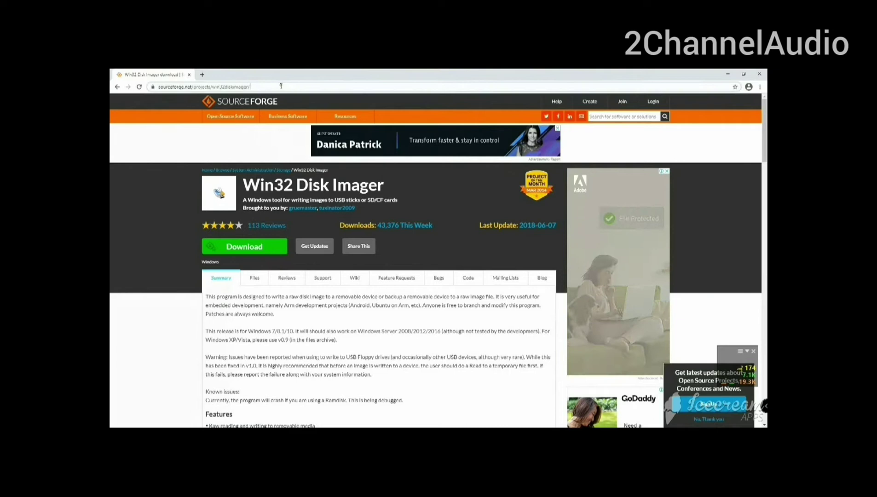
pyautogui.click(202, 87)
pyautogui.moveTo(230, 116)
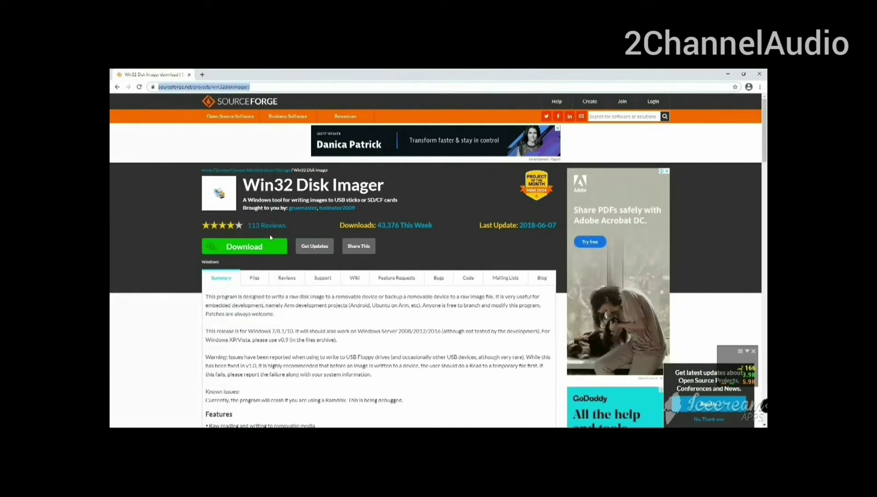
pyautogui.click(265, 250)
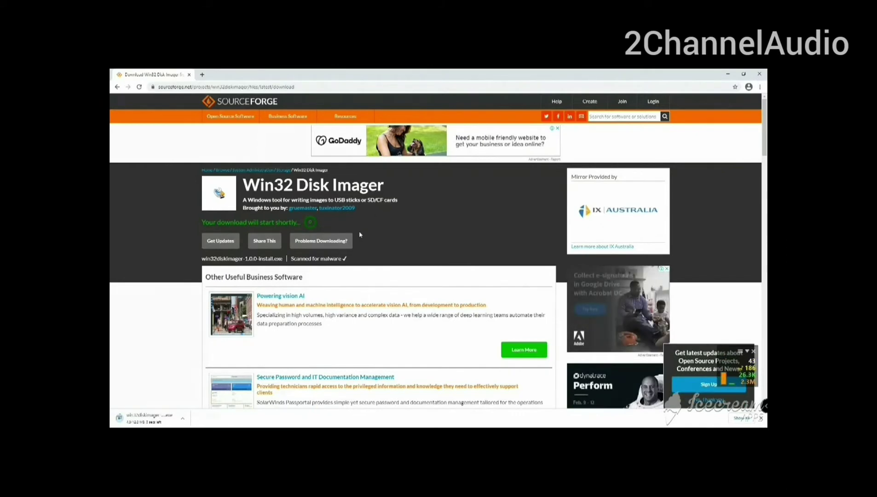
# Step: Run the downloaded Win32 Disk Imager installer and accept the license agreement
pyautogui.click(182, 420)
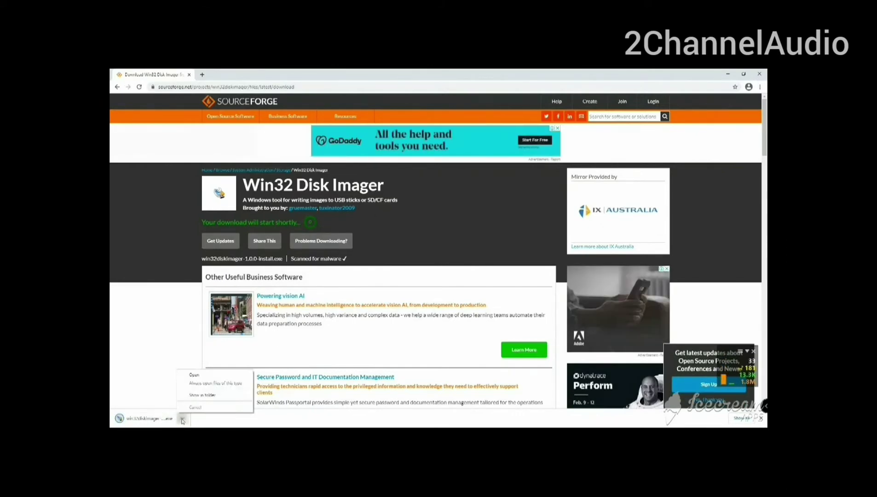
pyautogui.click(214, 375)
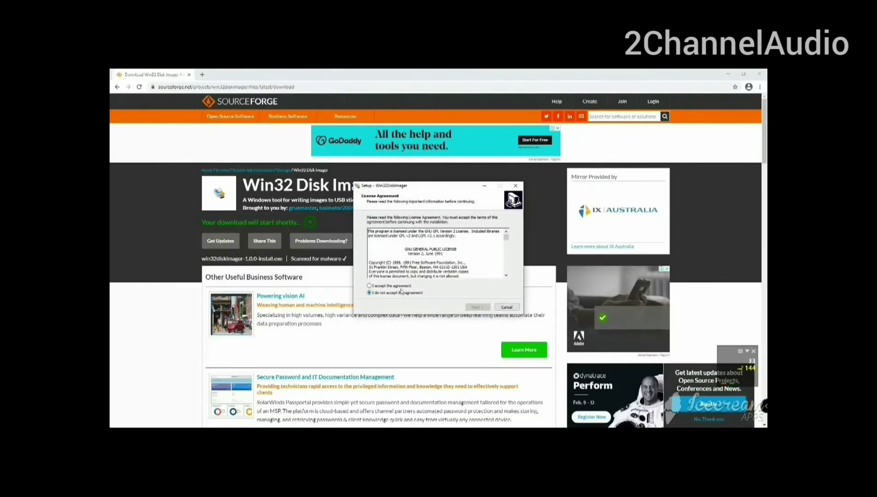
pyautogui.click(404, 286)
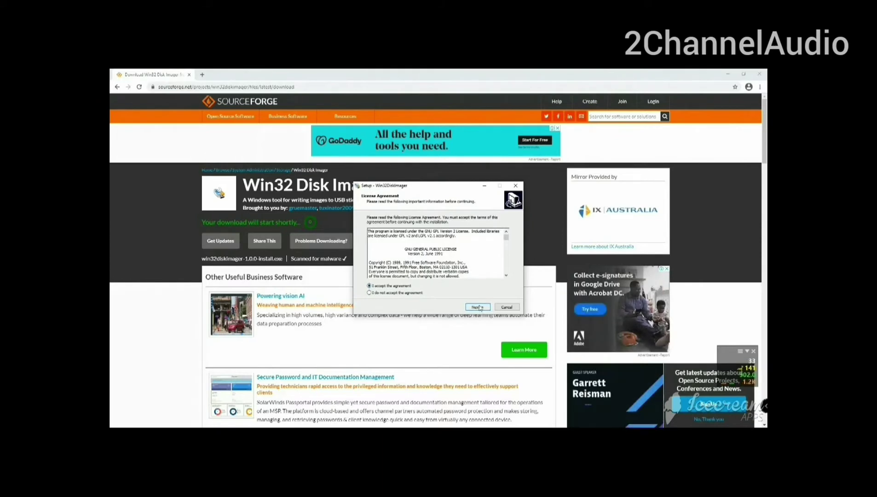
pyautogui.click(479, 308)
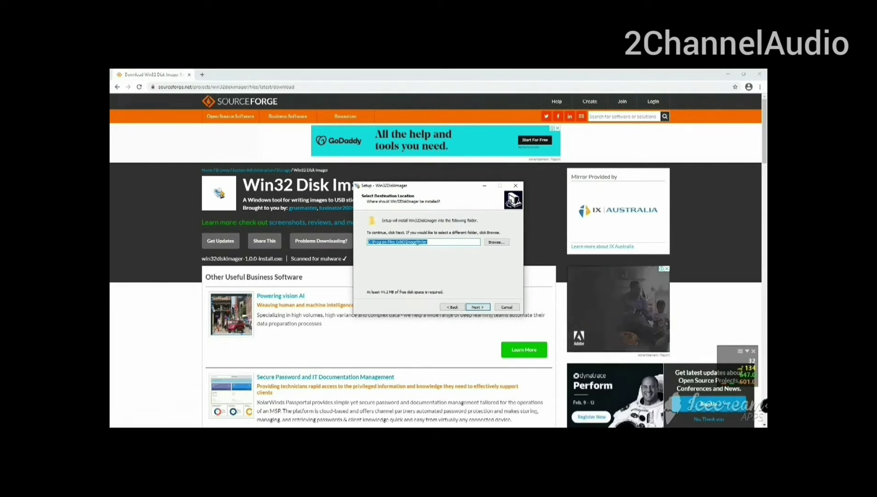
# Step: Install with default folders and a desktop shortcut, then launch Win32 Disk Imager
pyautogui.click(478, 307)
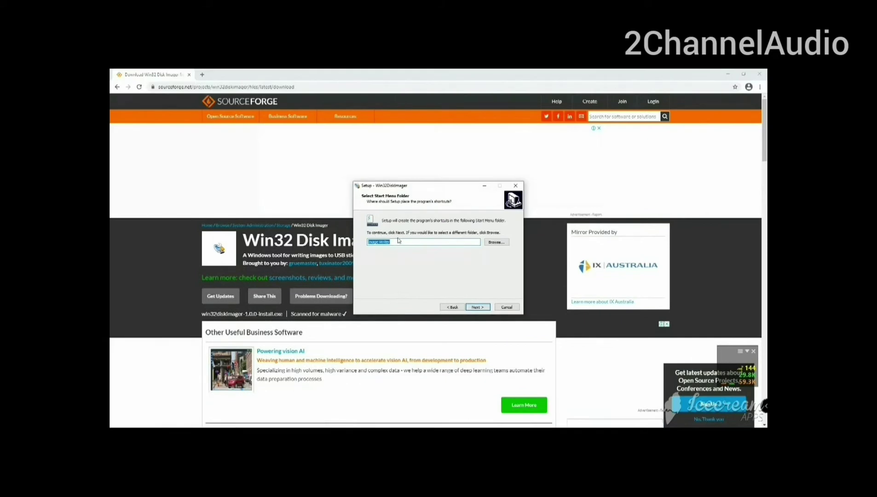
pyautogui.click(488, 307)
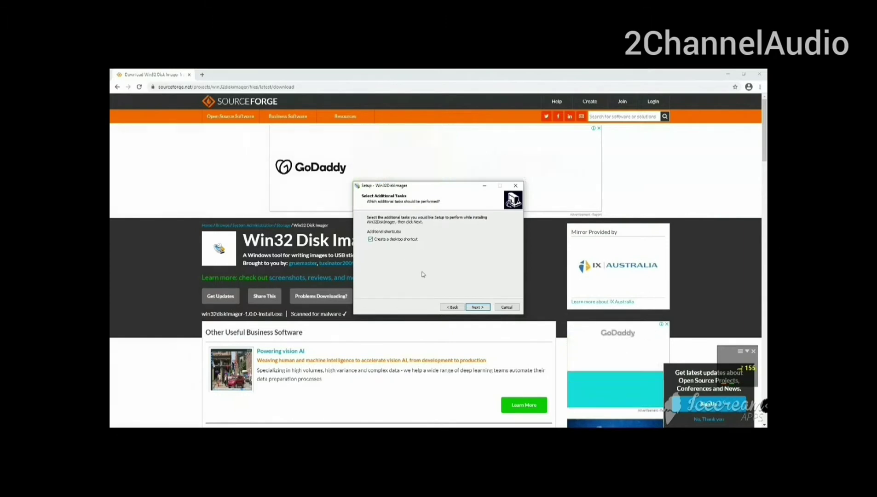
pyautogui.click(477, 308)
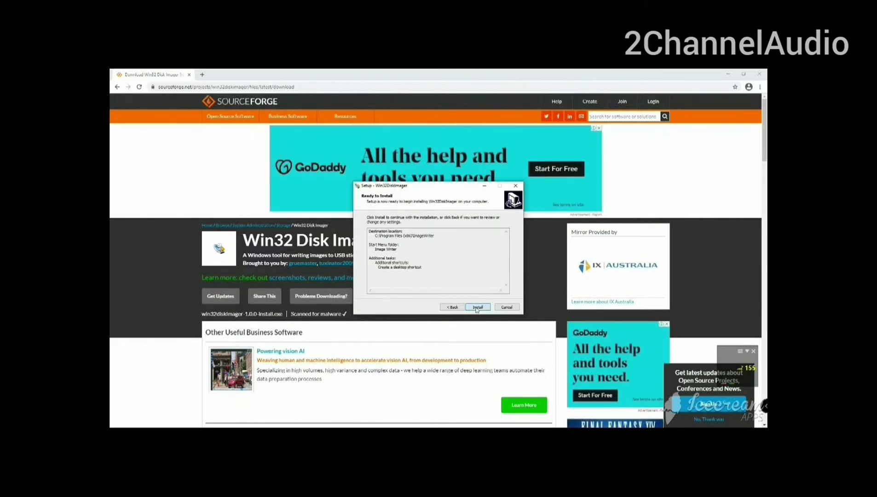
pyautogui.click(477, 307)
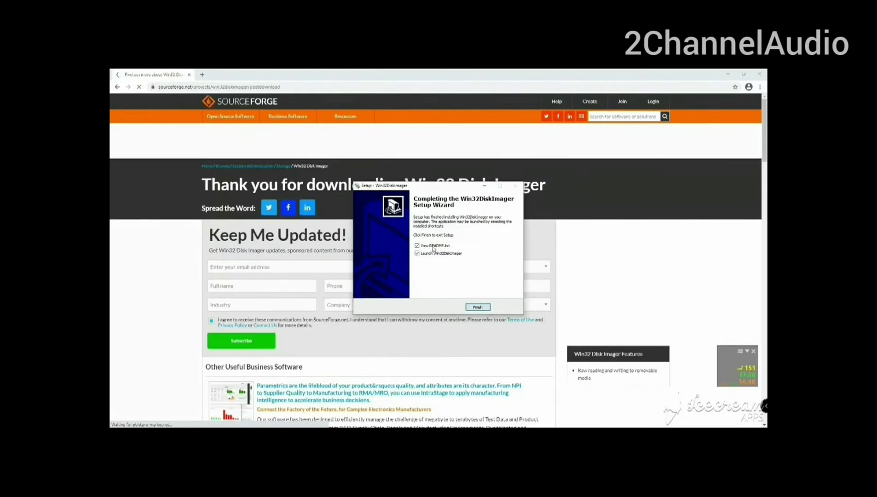
pyautogui.click(478, 308)
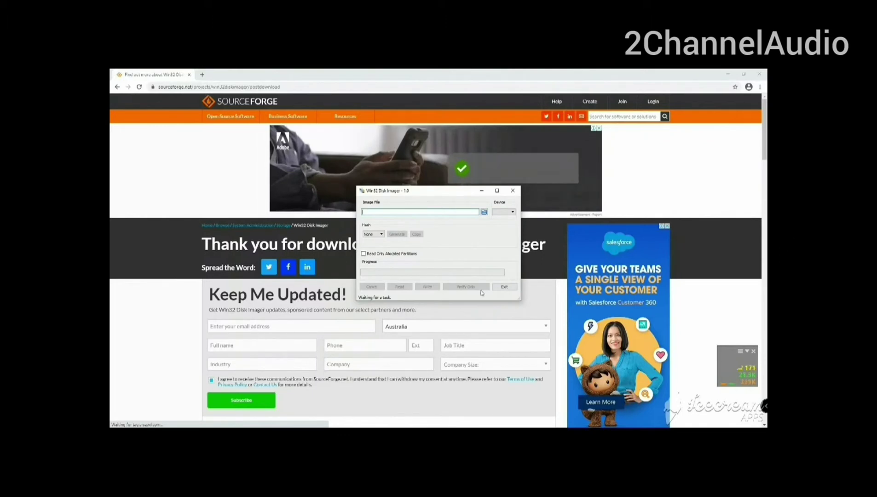
# Step: Close the Chrome browser window
pyautogui.click(762, 75)
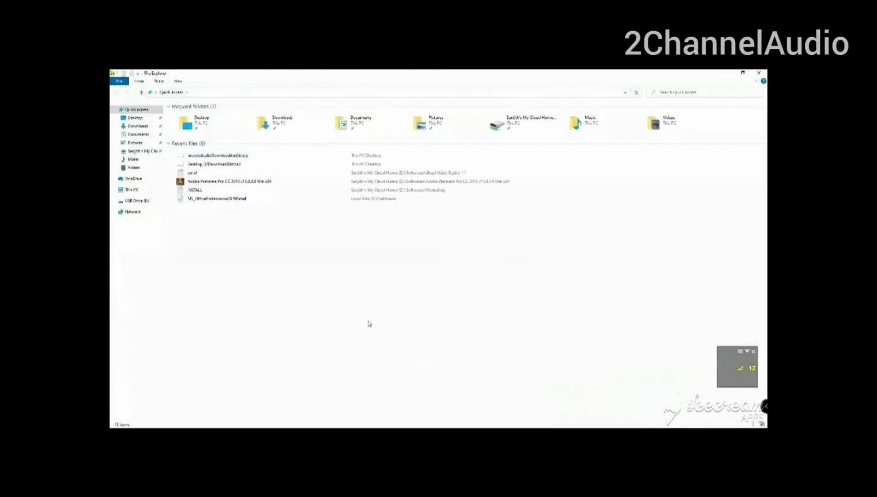
# Step: Check the contents of USB Drive (E:) from This PC
pyautogui.click(133, 192)
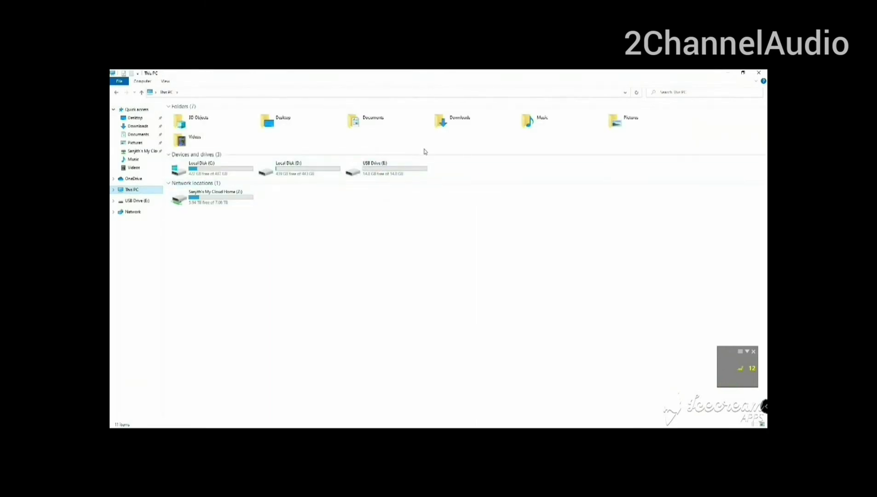
pyautogui.click(369, 169)
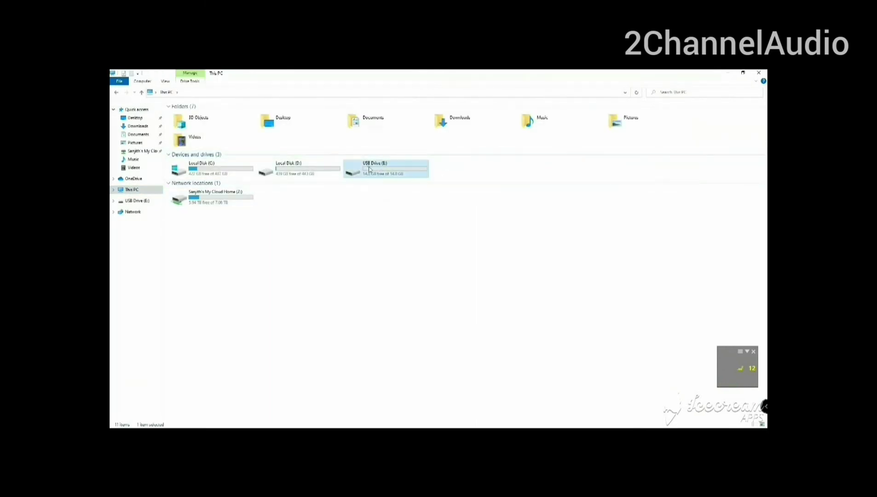
pyautogui.doubleClick(400, 173)
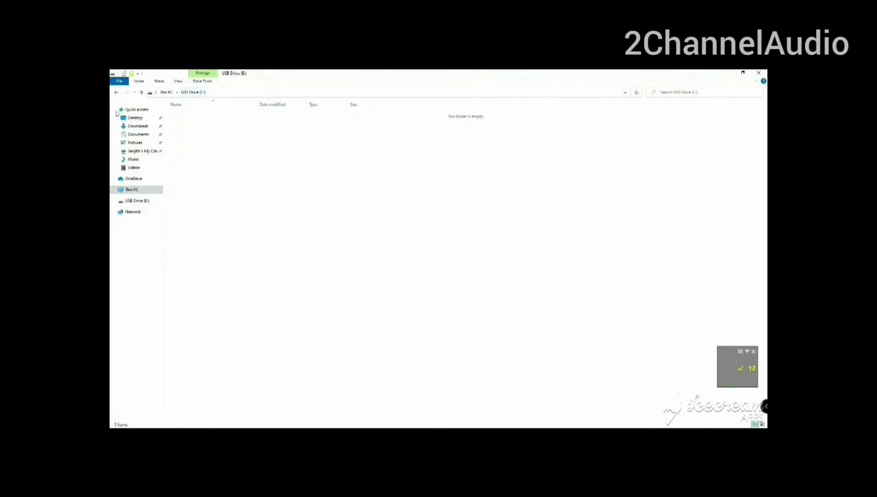
pyautogui.click(133, 190)
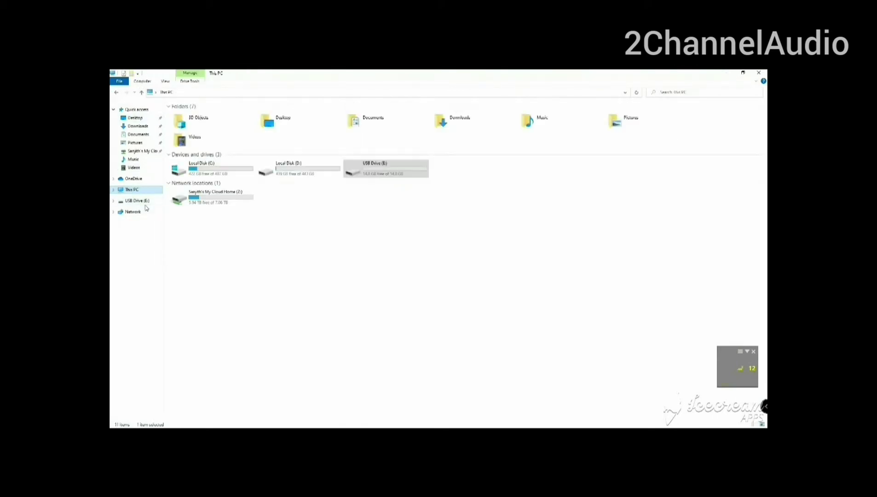
# Step: Format USB Drive (E:) with the FAT32 file system and close the Format window
pyautogui.rightClick(383, 173)
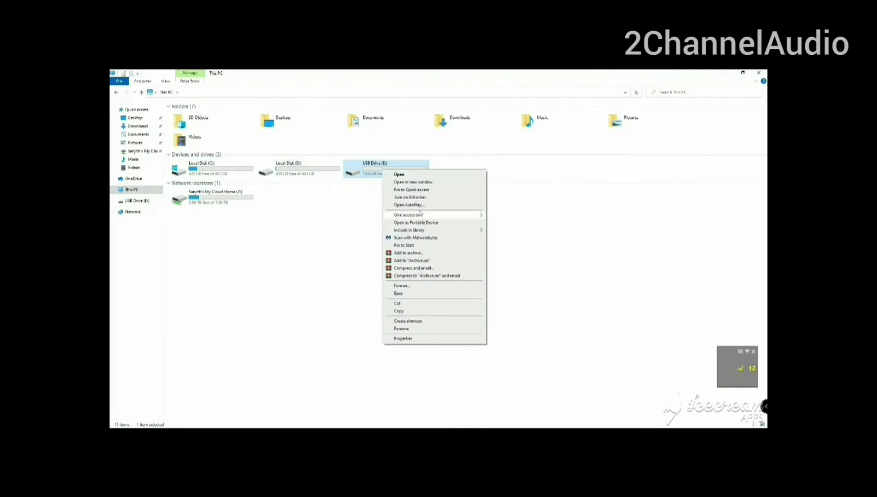
pyautogui.click(401, 286)
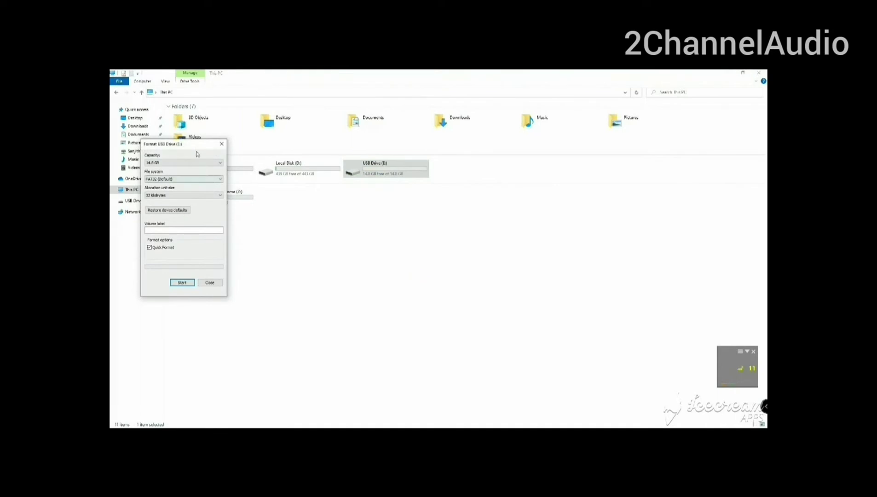
pyautogui.moveTo(198, 148); pyautogui.dragTo(416, 155)
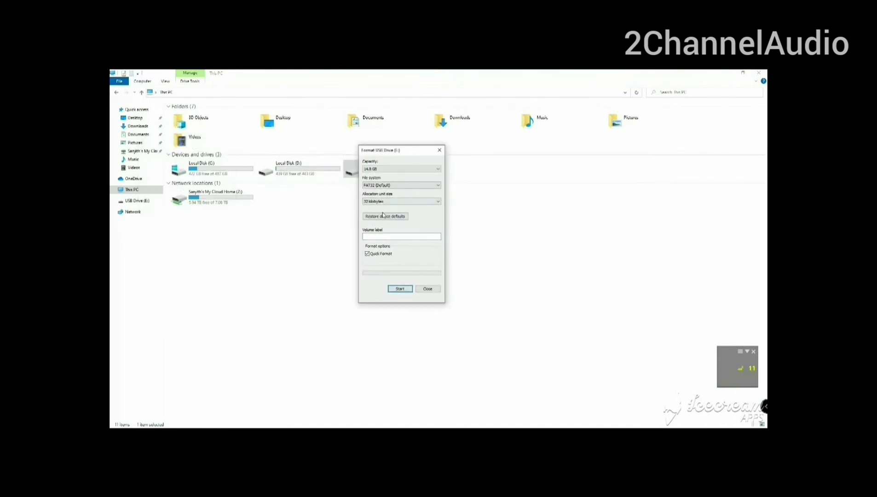
pyautogui.click(381, 185)
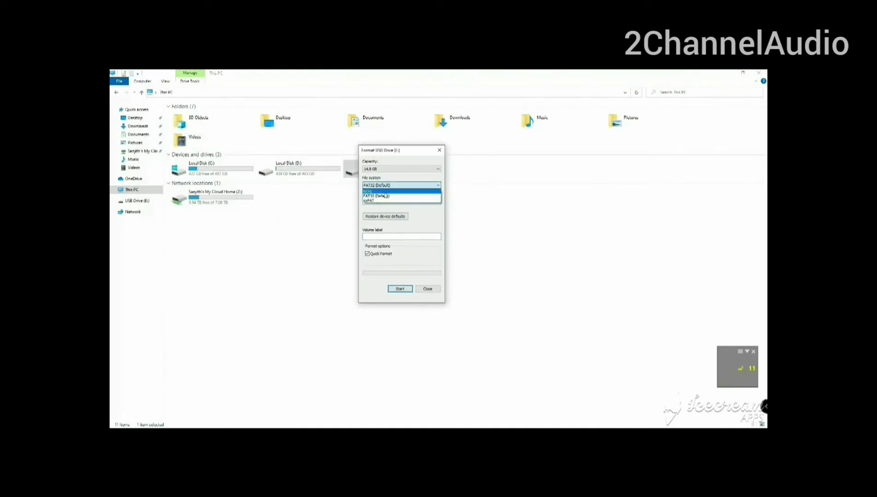
pyautogui.click(379, 197)
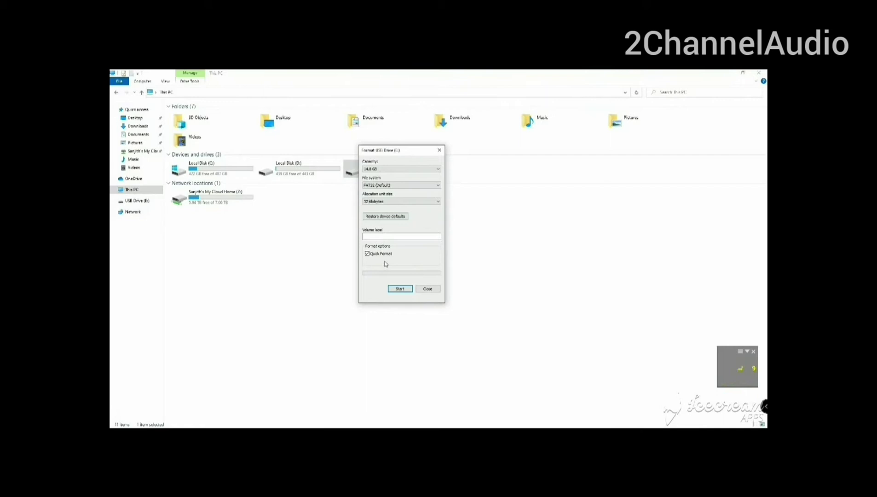
pyautogui.click(400, 290)
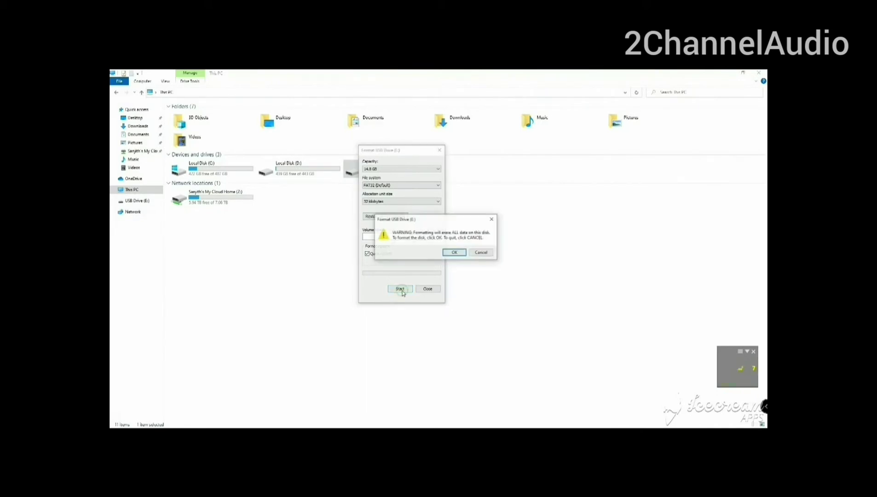
pyautogui.click(455, 253)
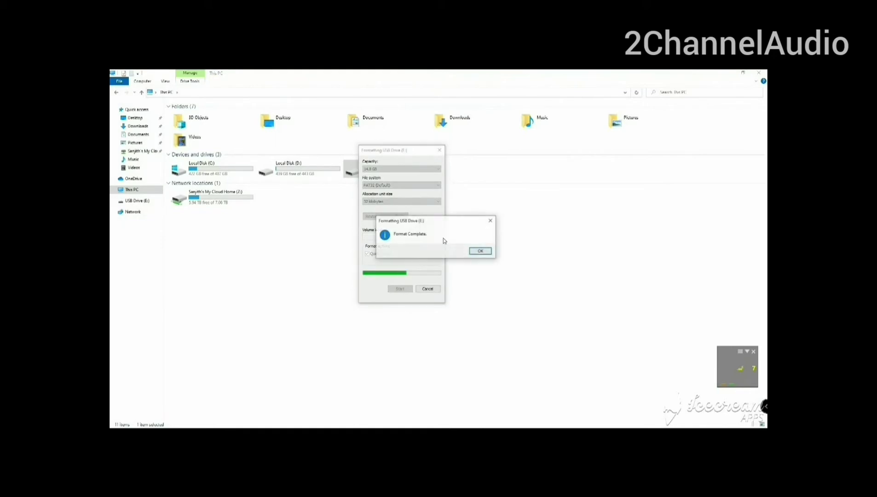
pyautogui.click(480, 251)
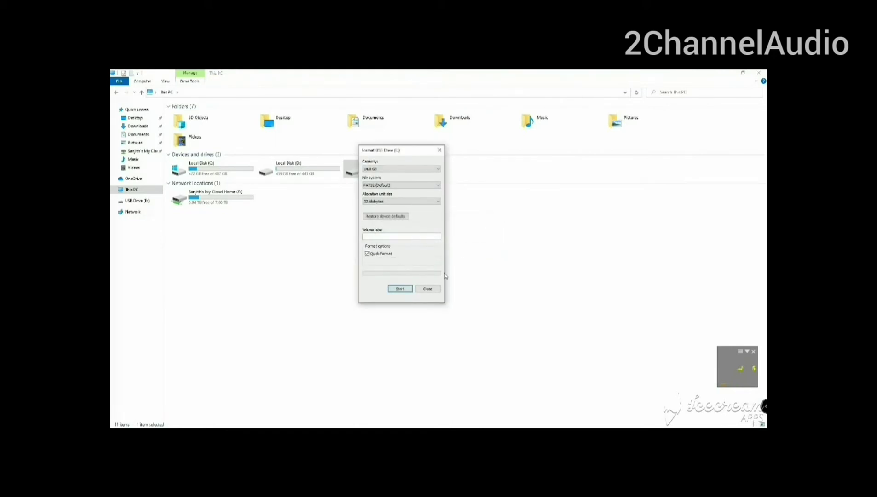
pyautogui.click(427, 289)
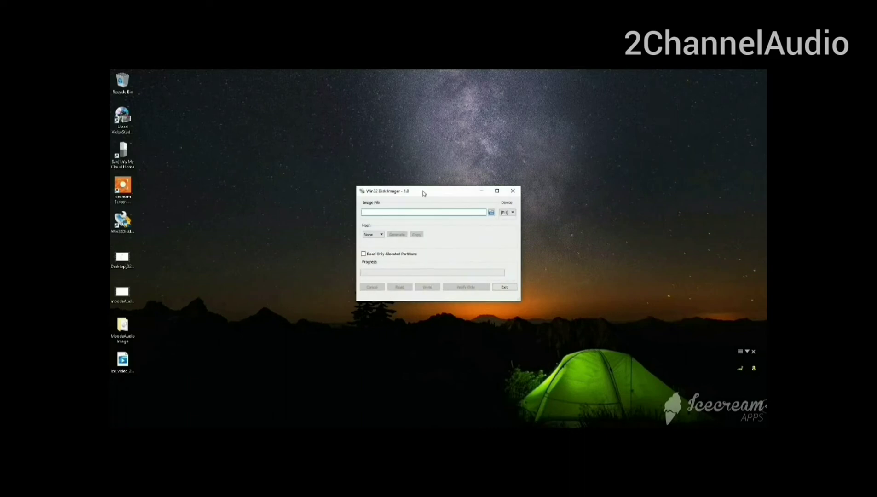
# Step: Select moode-r701-iso from Desktop > MoodeAudio Image as the Image File
pyautogui.moveTo(429, 197); pyautogui.dragTo(413, 186)
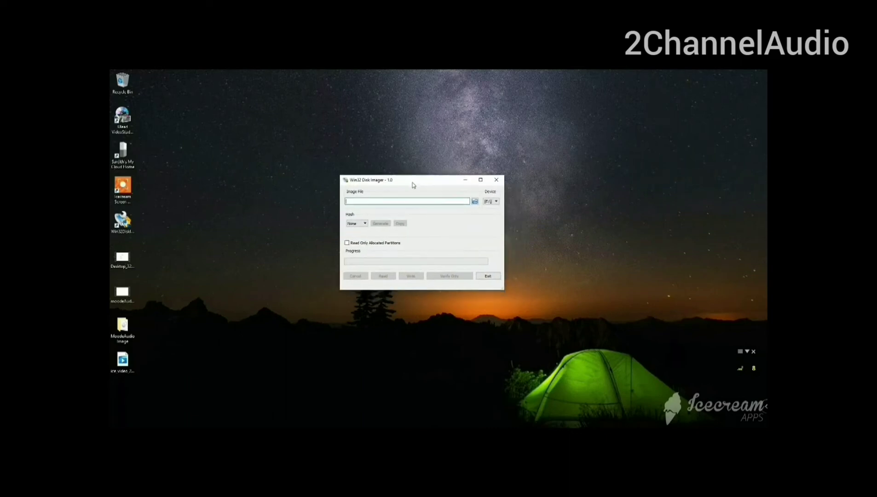
pyautogui.click(474, 202)
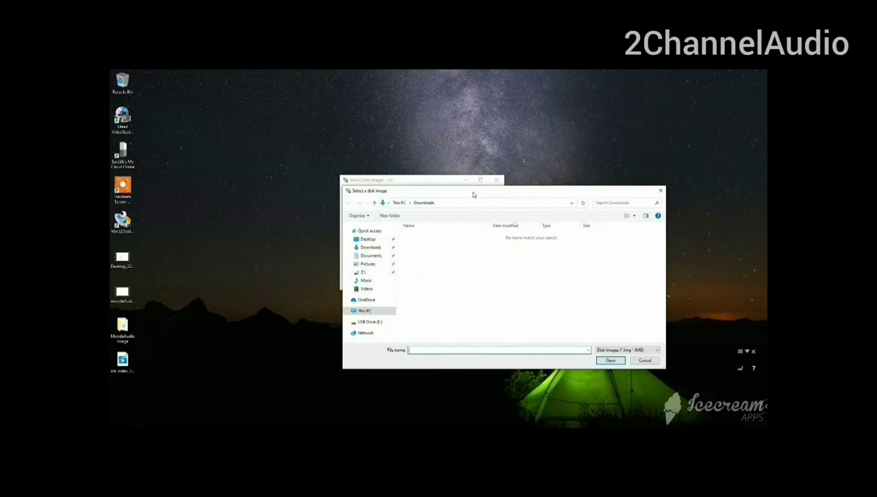
pyautogui.click(334, 198)
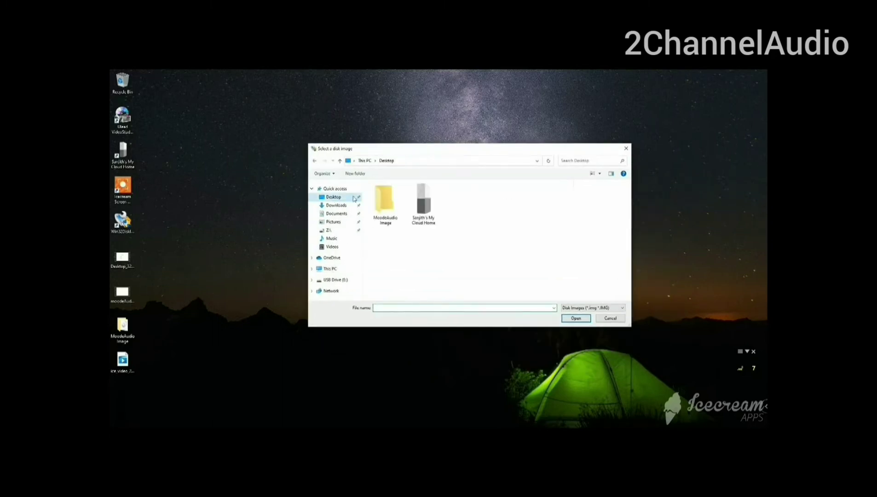
pyautogui.doubleClick(396, 217)
pyautogui.click(398, 195)
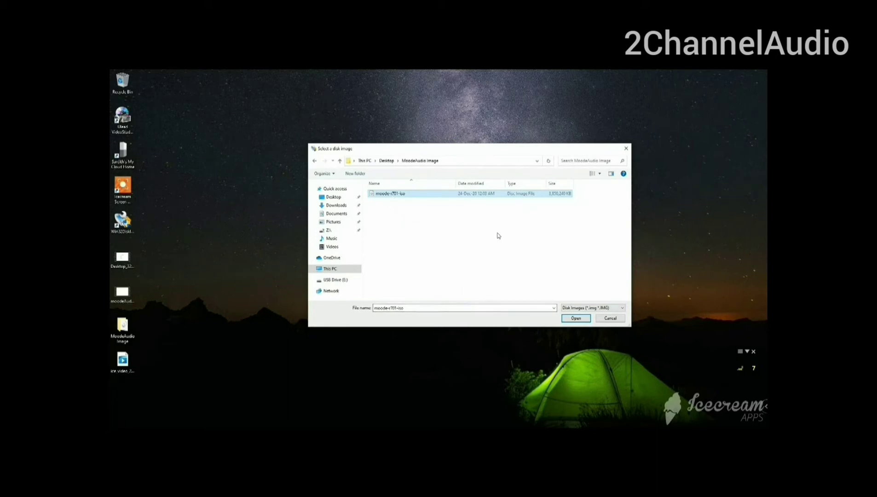
pyautogui.click(575, 320)
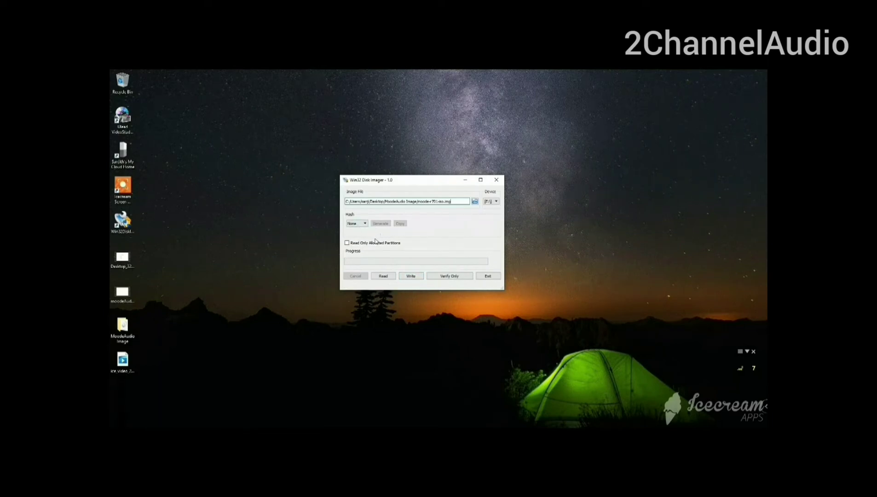
# Step: Verify E: is the card in the Device list and This PC, then start writing the image
pyautogui.click(494, 206)
pyautogui.click(490, 210)
pyautogui.press('super+e')
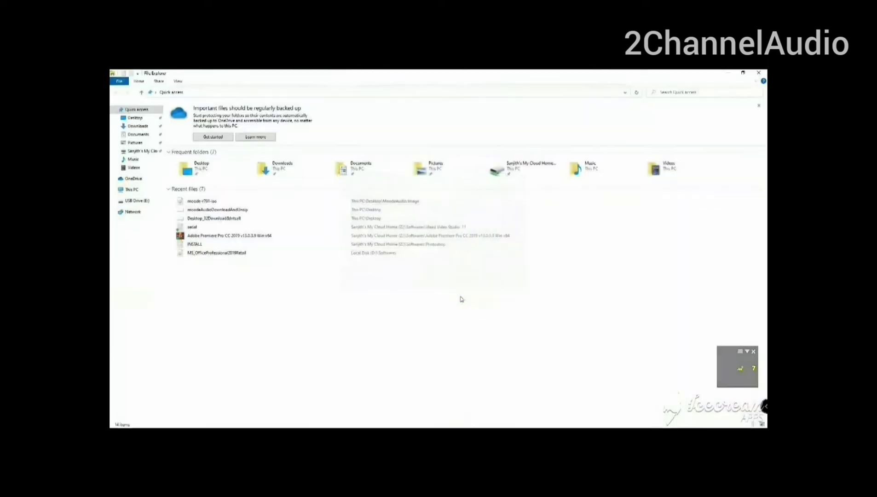
pyautogui.click(119, 190)
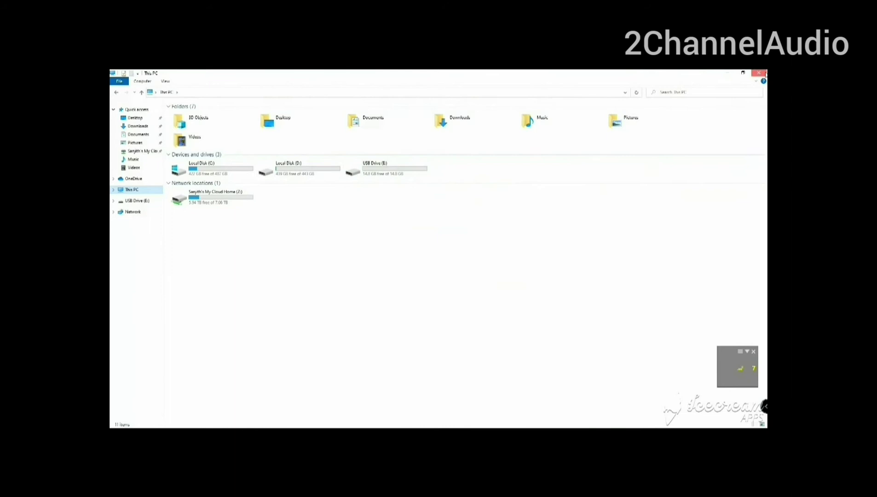
pyautogui.click(759, 73)
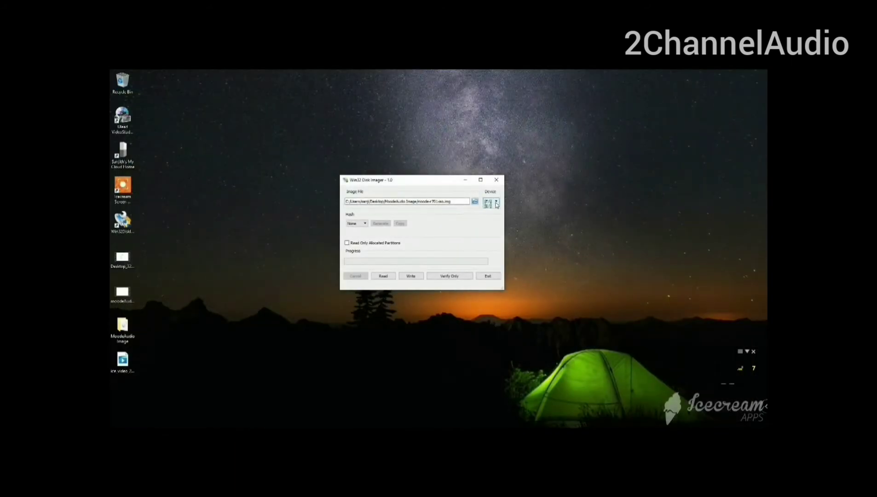
pyautogui.click(498, 202)
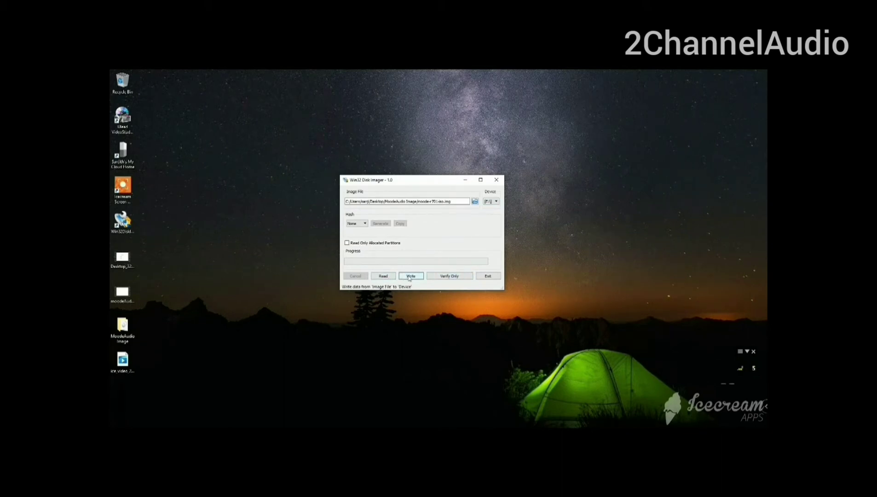
pyautogui.click(409, 277)
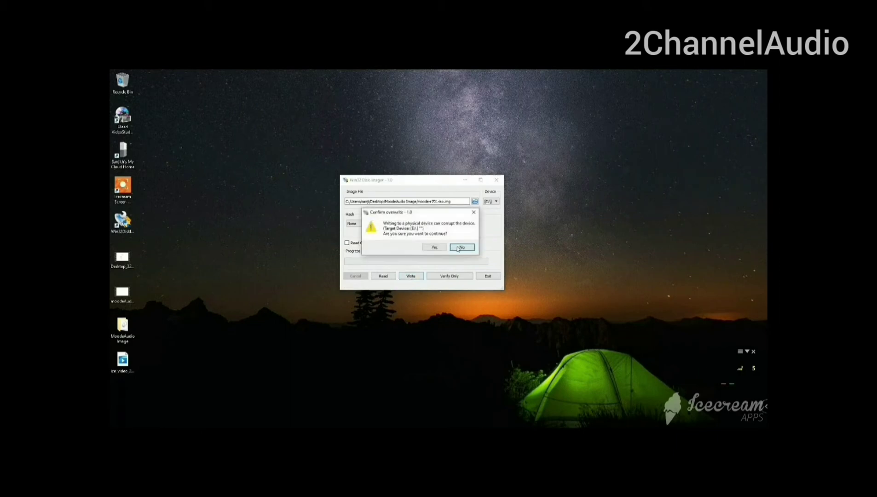
# Step: Confirm the overwrite of drive E: so the moOde image begins writing
pyautogui.click(435, 248)
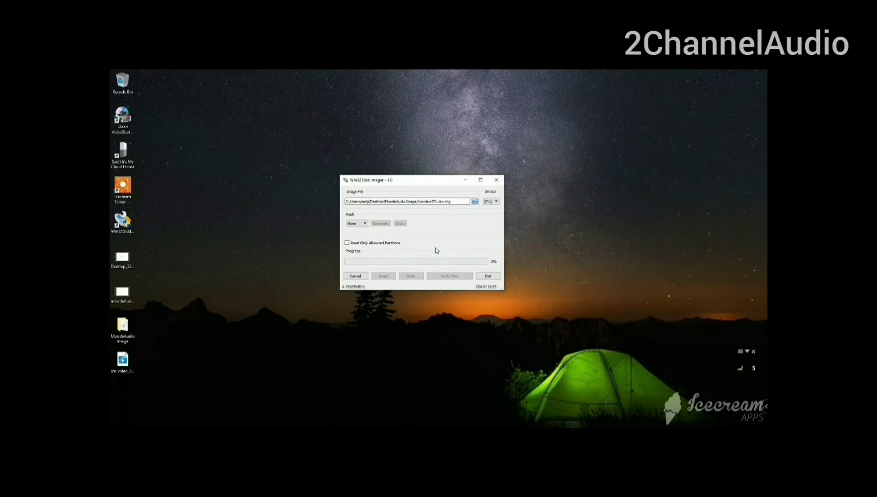